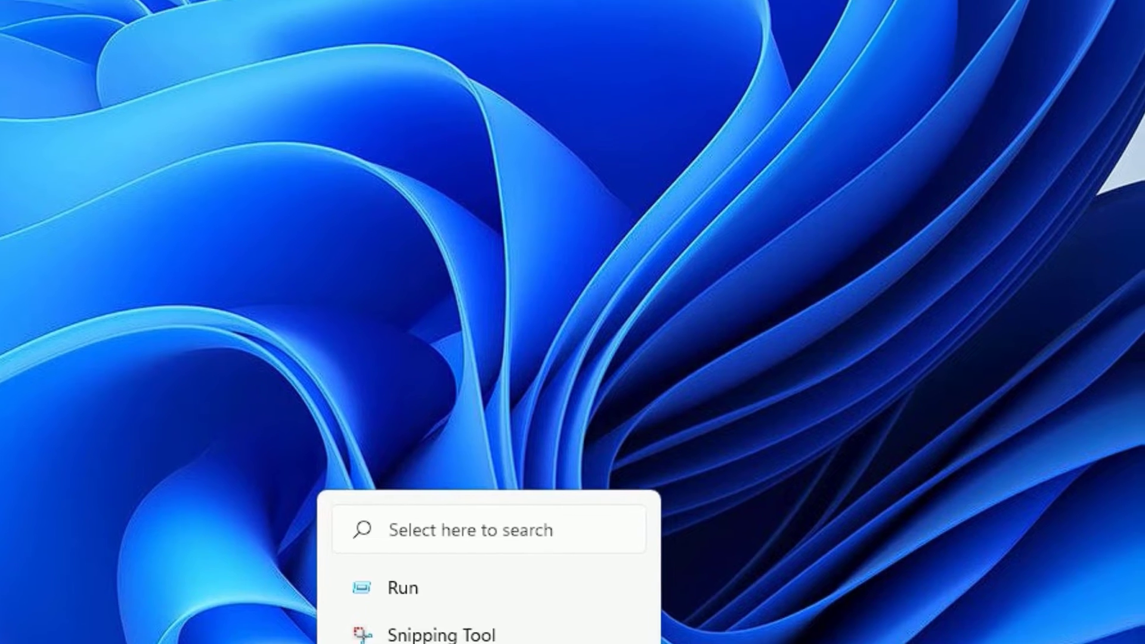
- Launch Disk Management by running diskmgmt.msc from the Run dialog
left_click(508, 619)
type("run")
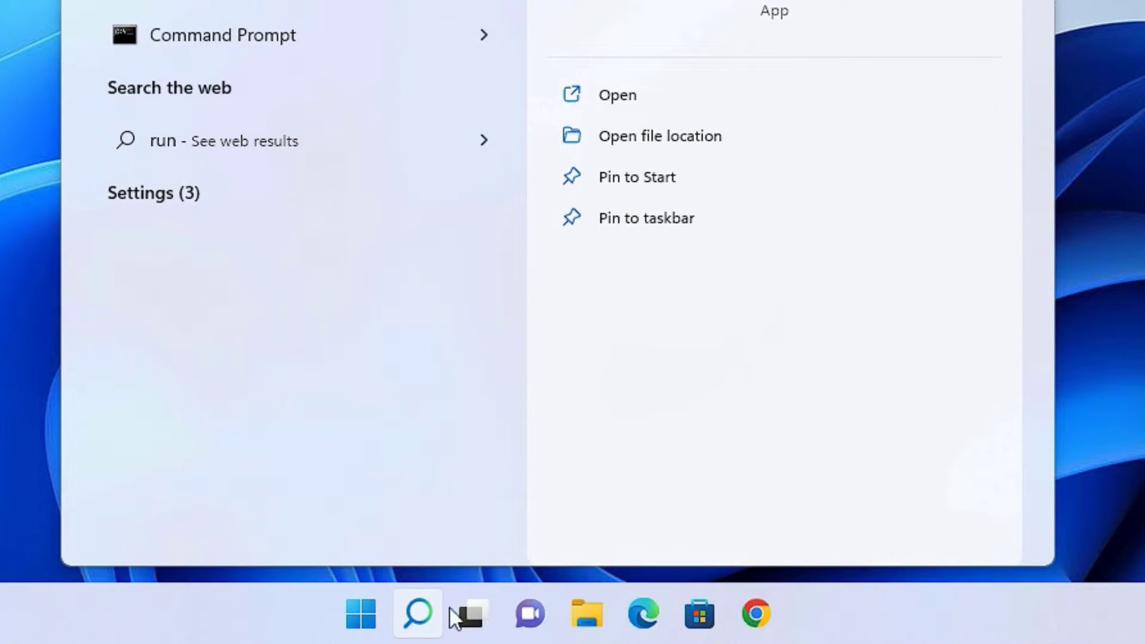
right_click(359, 638)
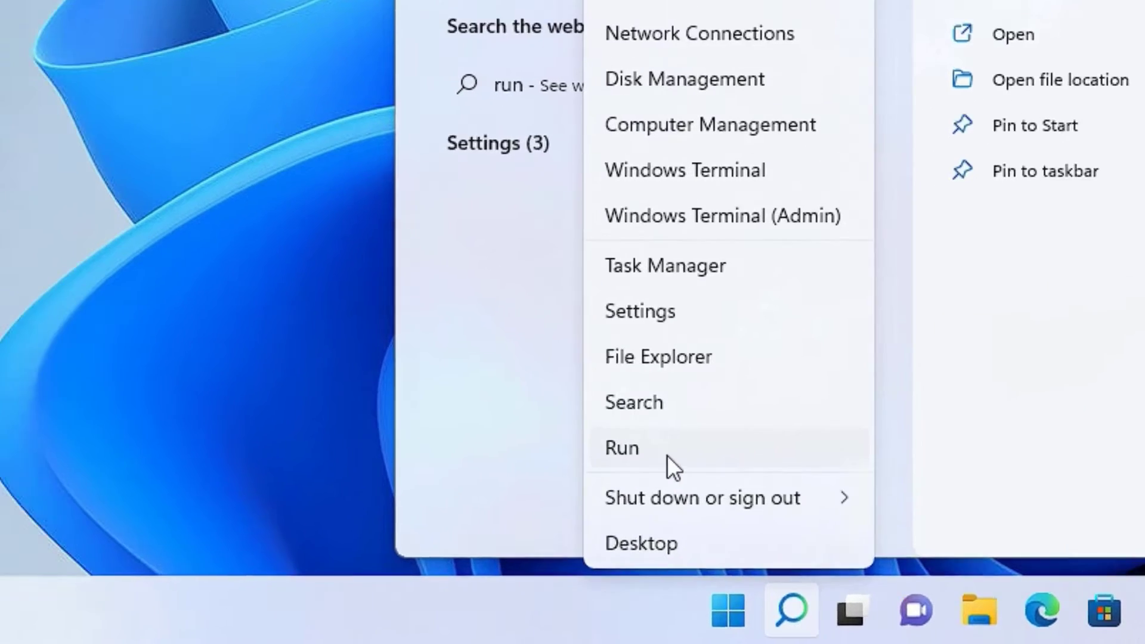
left_click(306, 475)
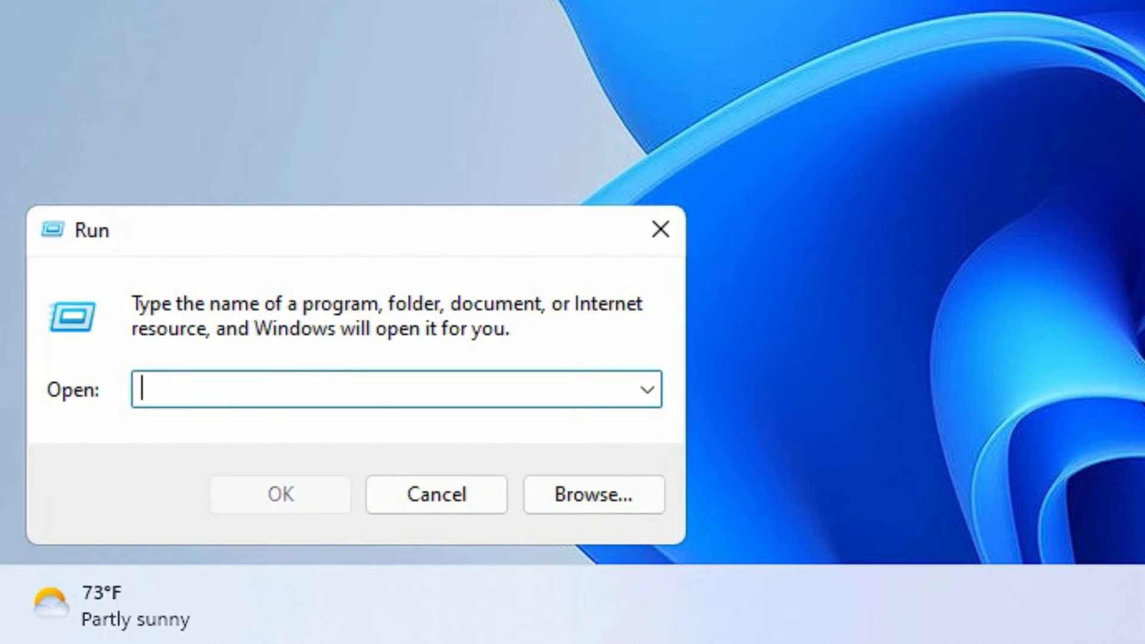
type("di")
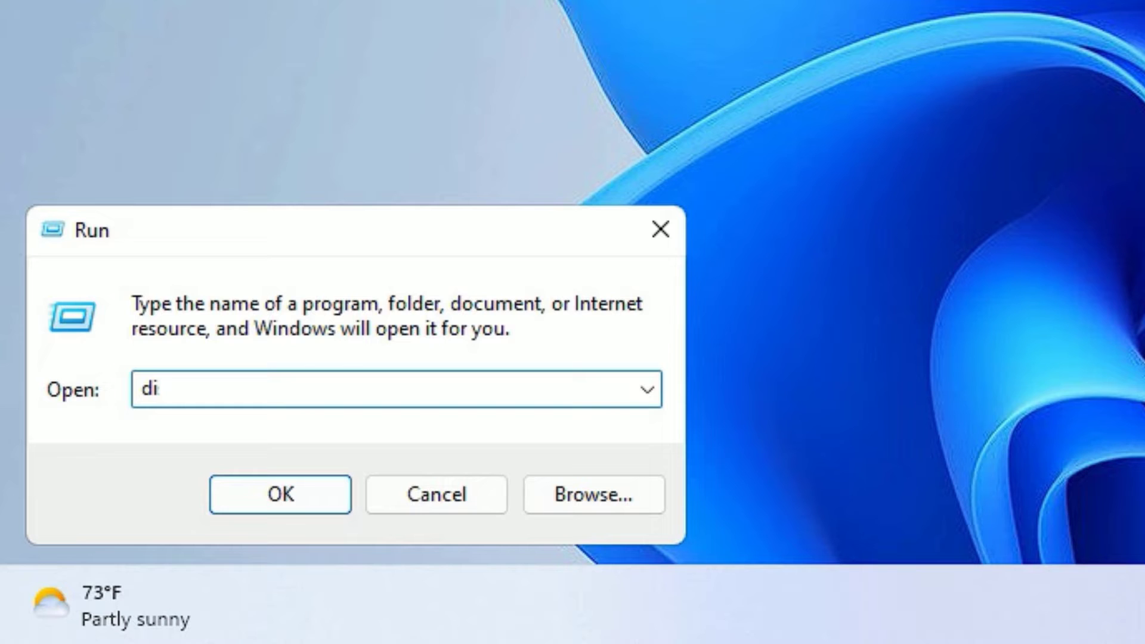
type("skmgm")
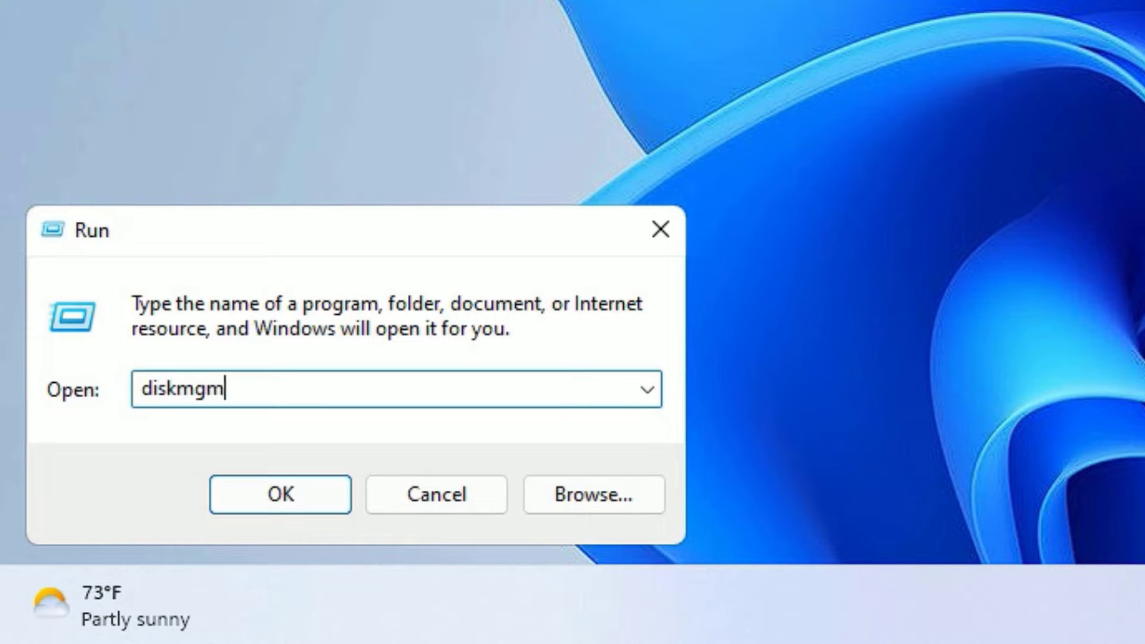
type("t.msc")
key("Return")
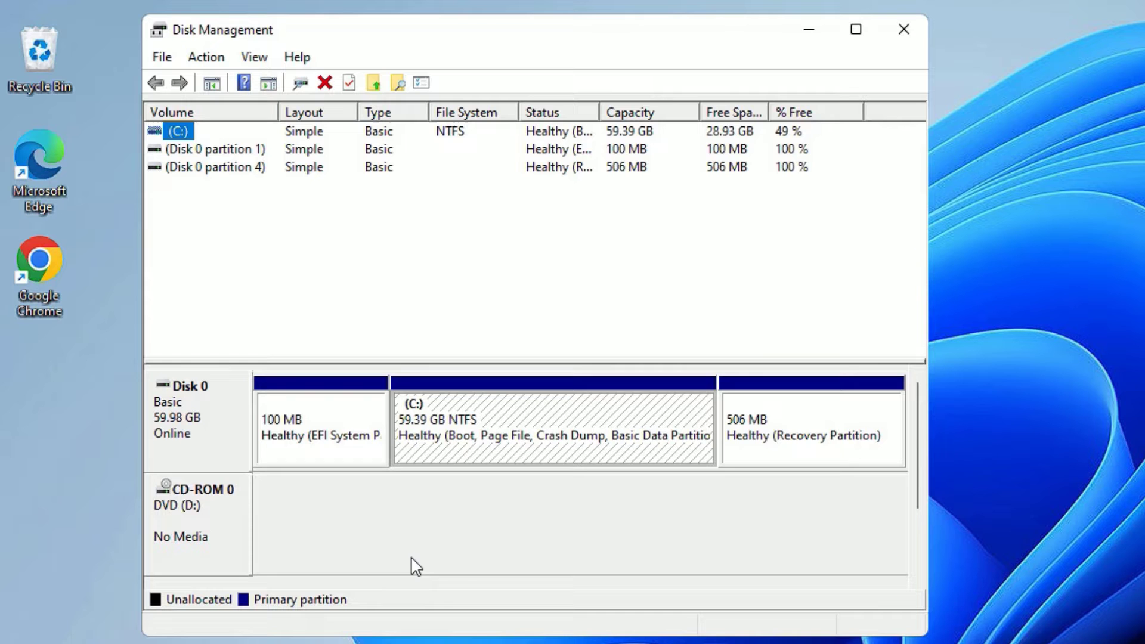
- Open File Explorer and view the C: and D: drives under This PC
left_click(477, 620)
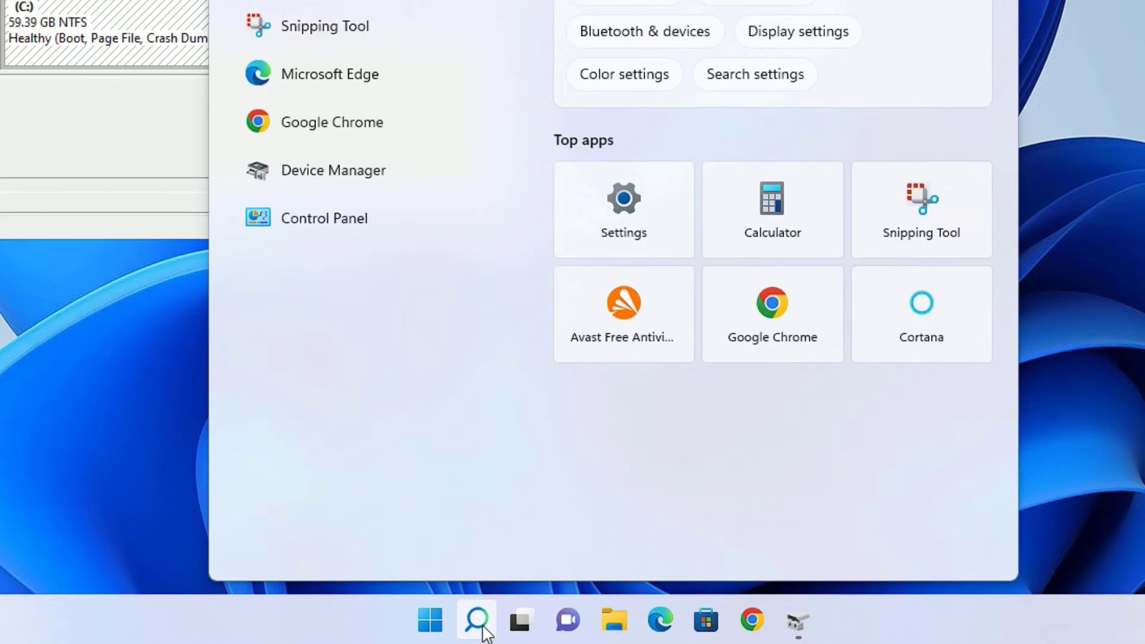
type("file explor")
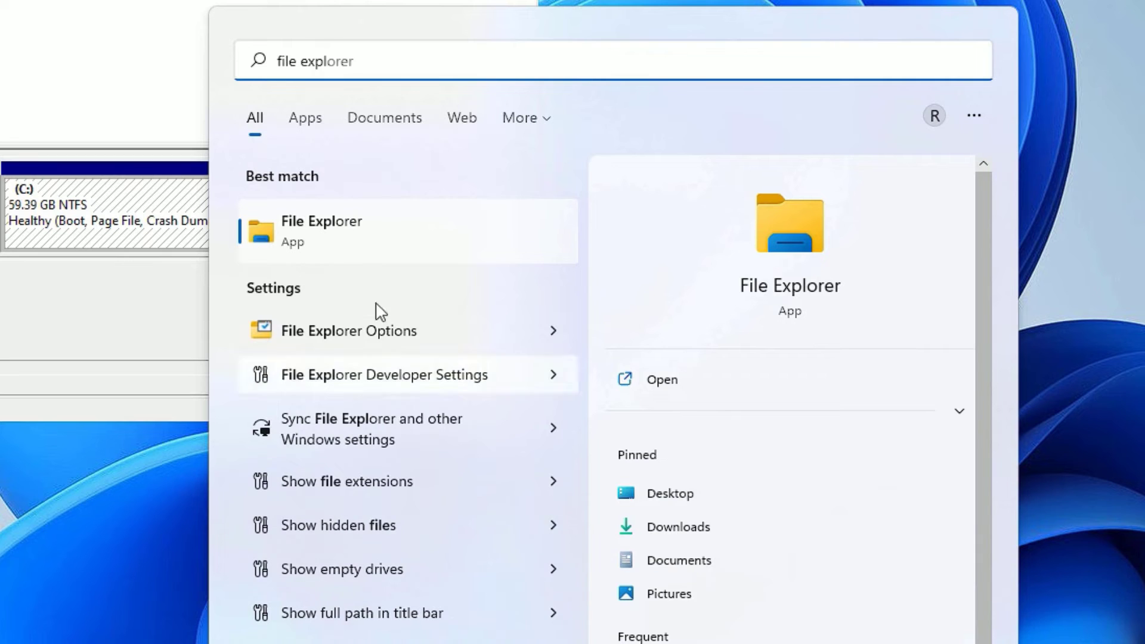
left_click(356, 245)
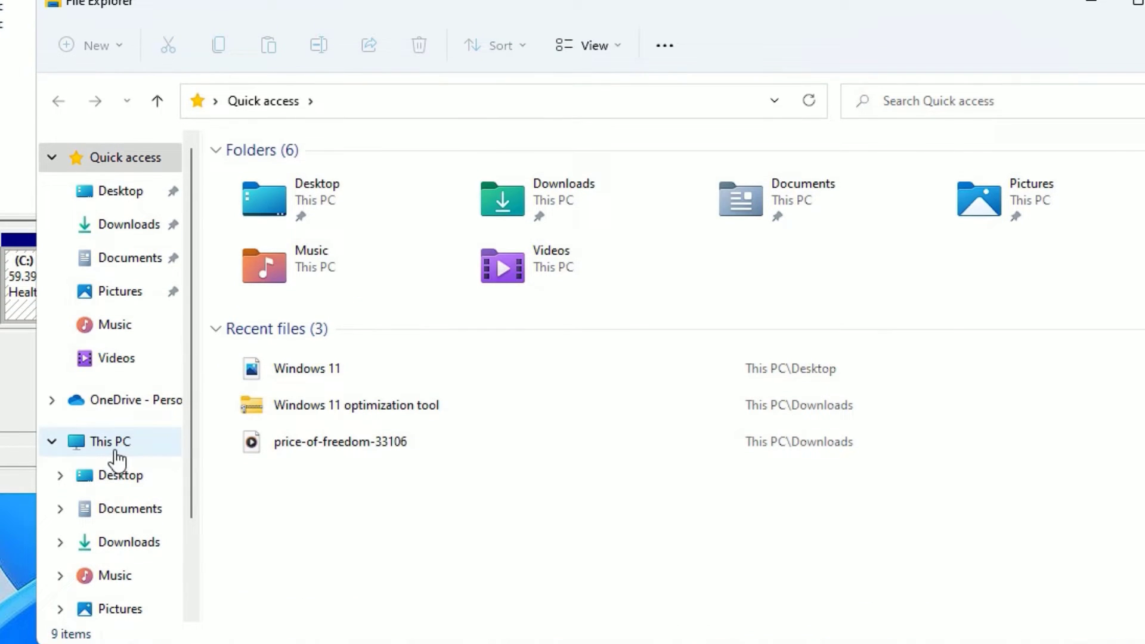
left_click(85, 447)
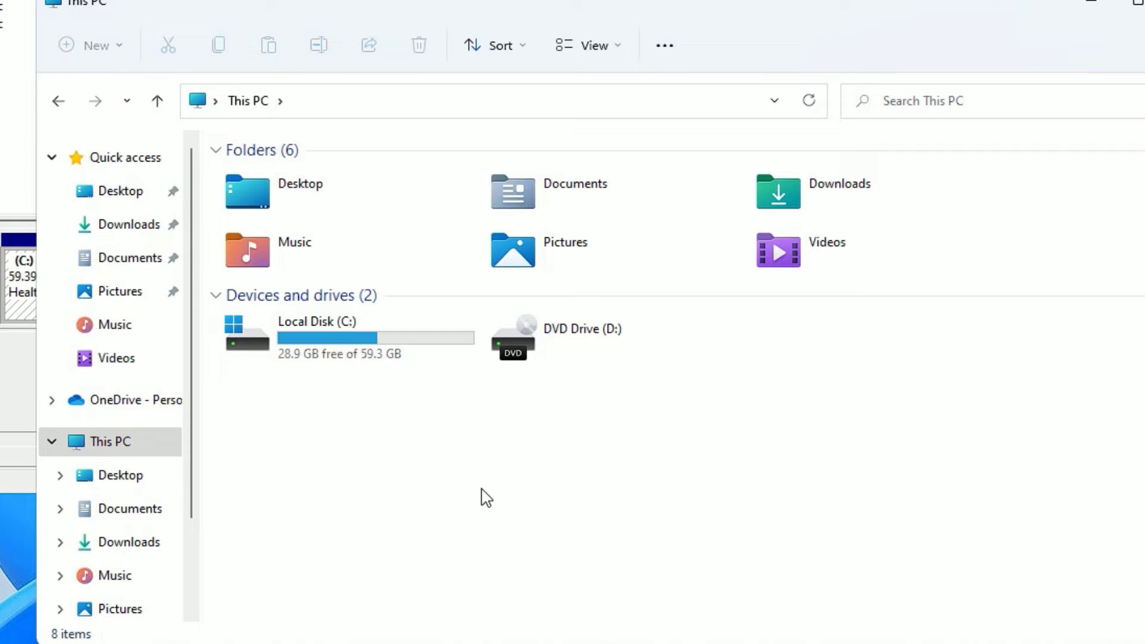
- Close File Explorer and select the EFI, Recovery and C: partitions on Disk 0
left_click(1084, 7)
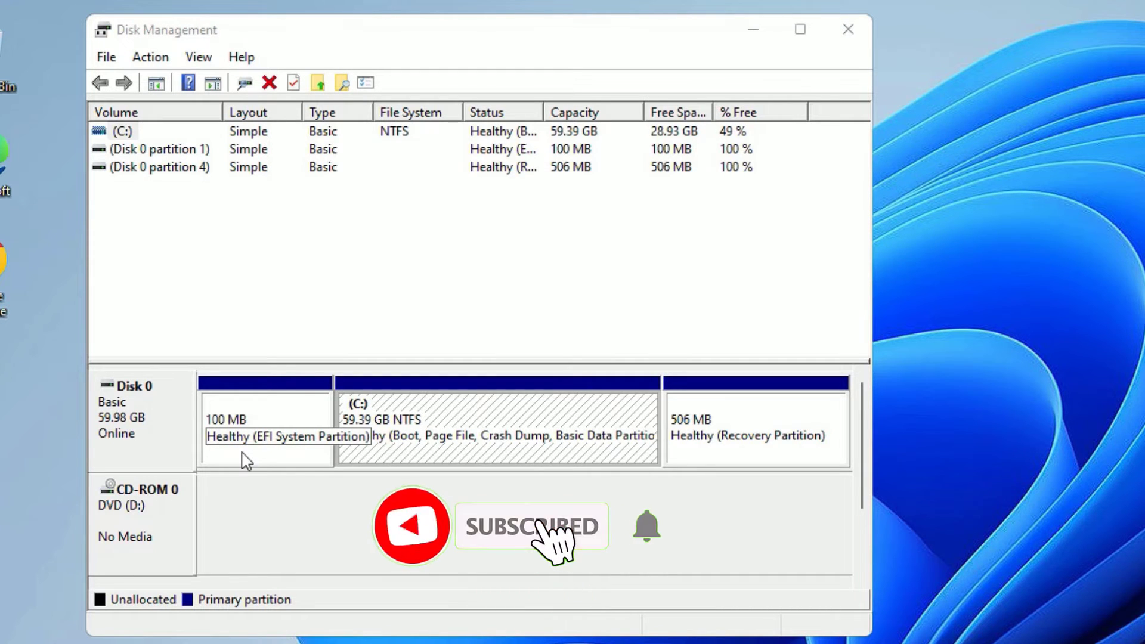
left_click(244, 461)
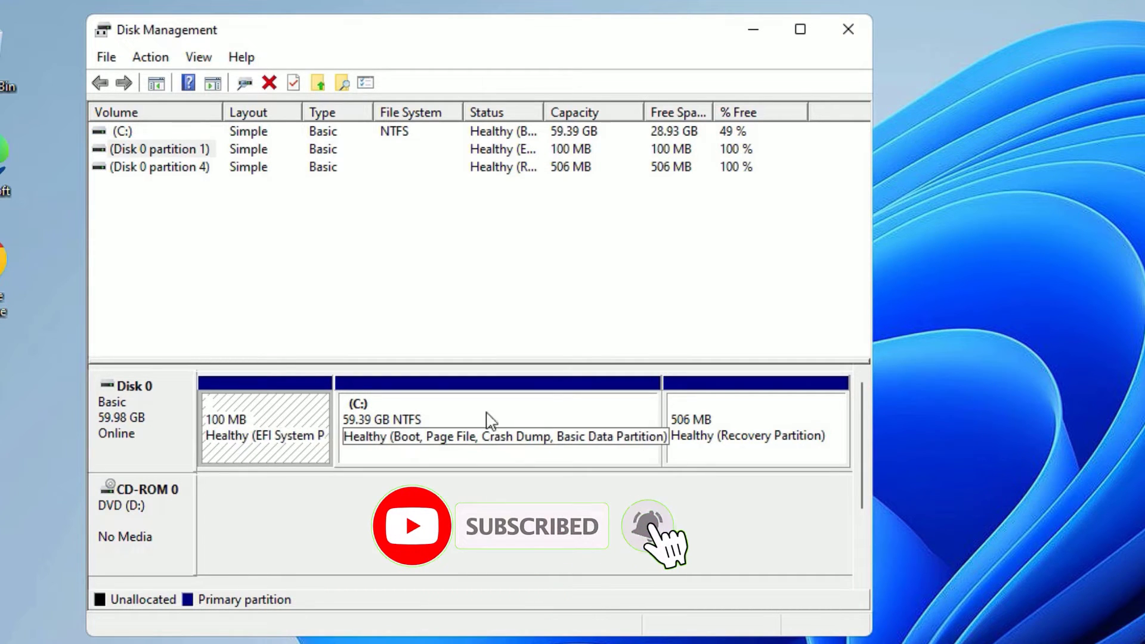
left_click(747, 463)
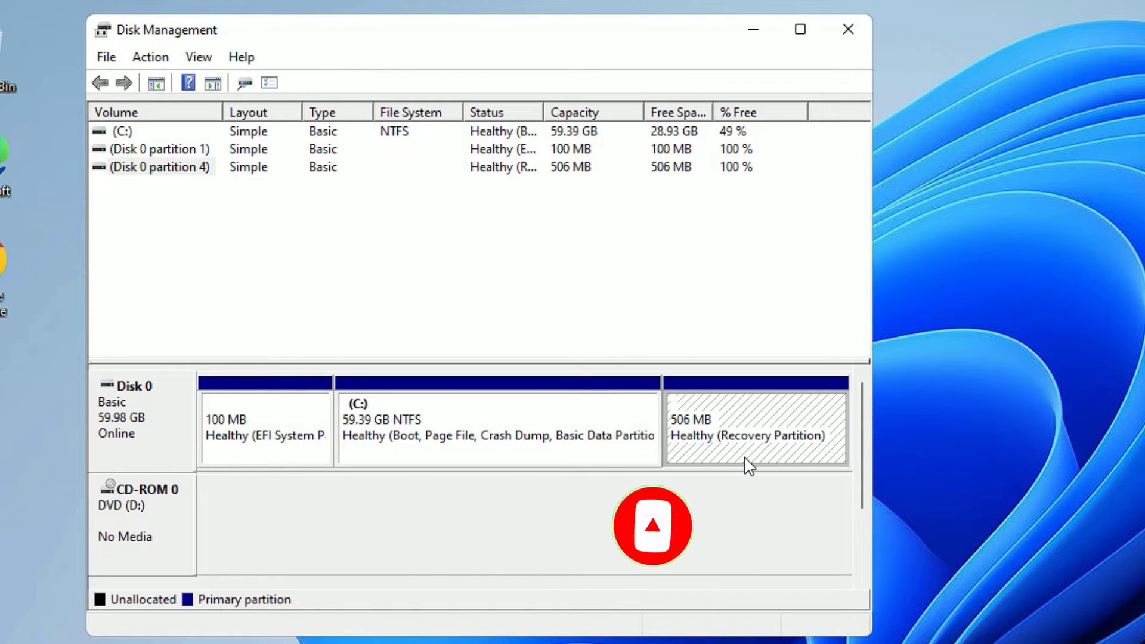
left_click(432, 443)
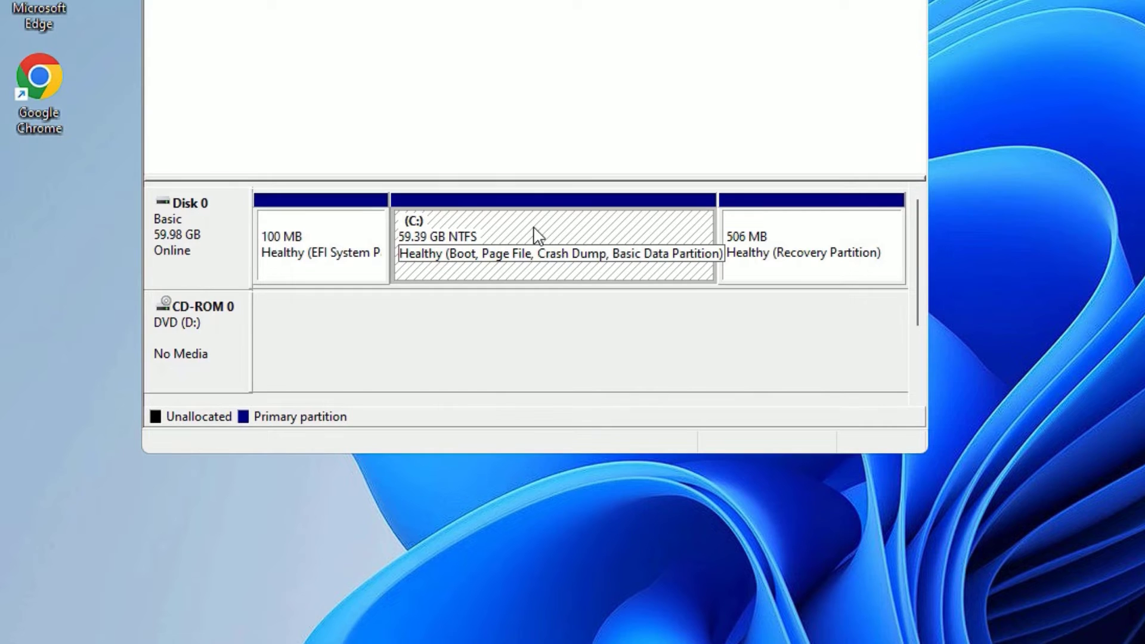
- Open the Shrink Volume dialog for C:, which offers 29573 MB to shrink
right_click(479, 412)
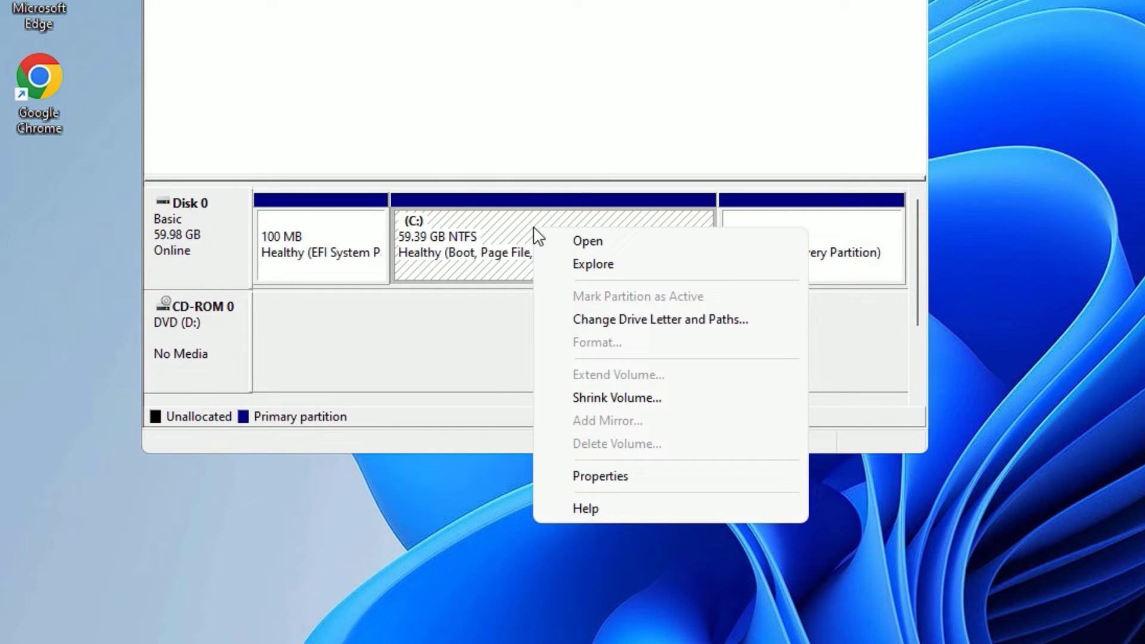
left_click(620, 400)
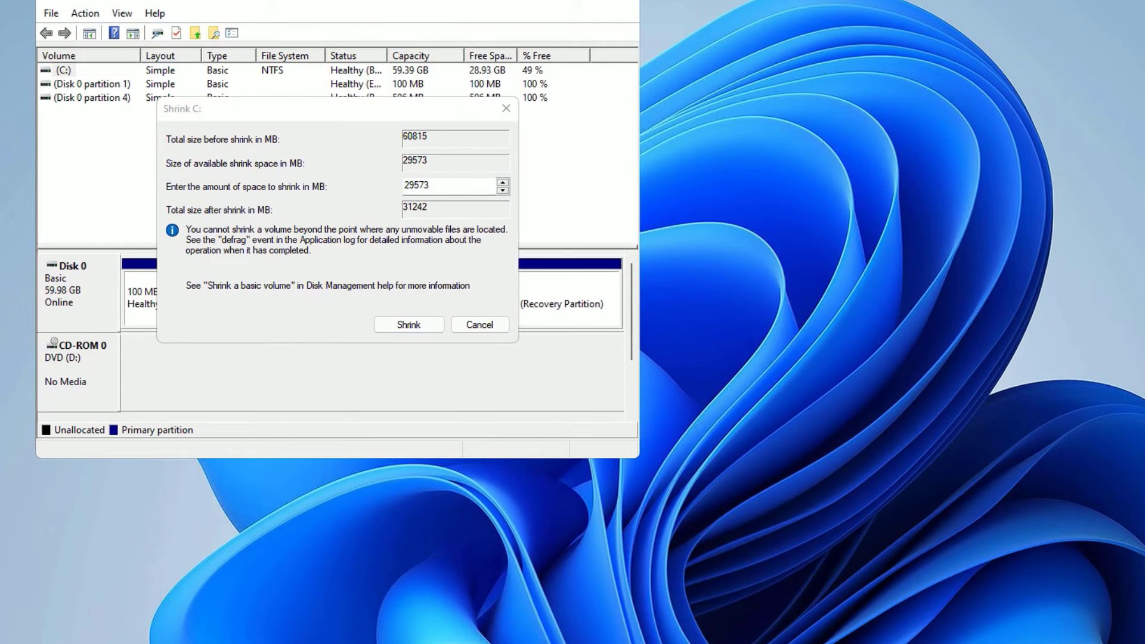
- Compute 1024 × 5 = 5,120 in Calculator
key("super")
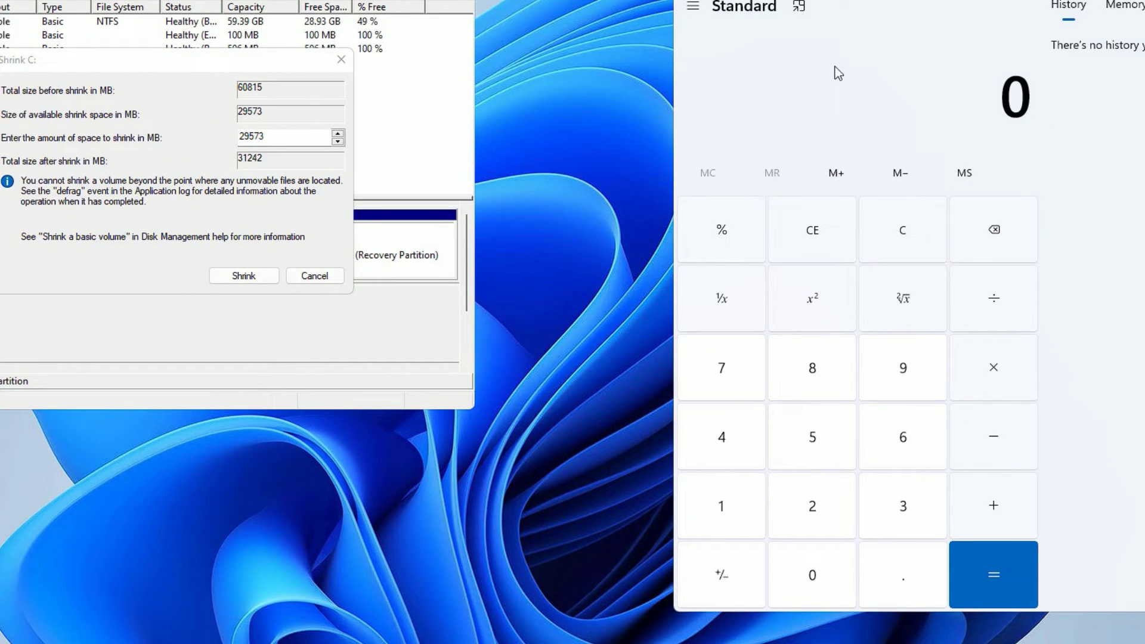
left_click(716, 514)
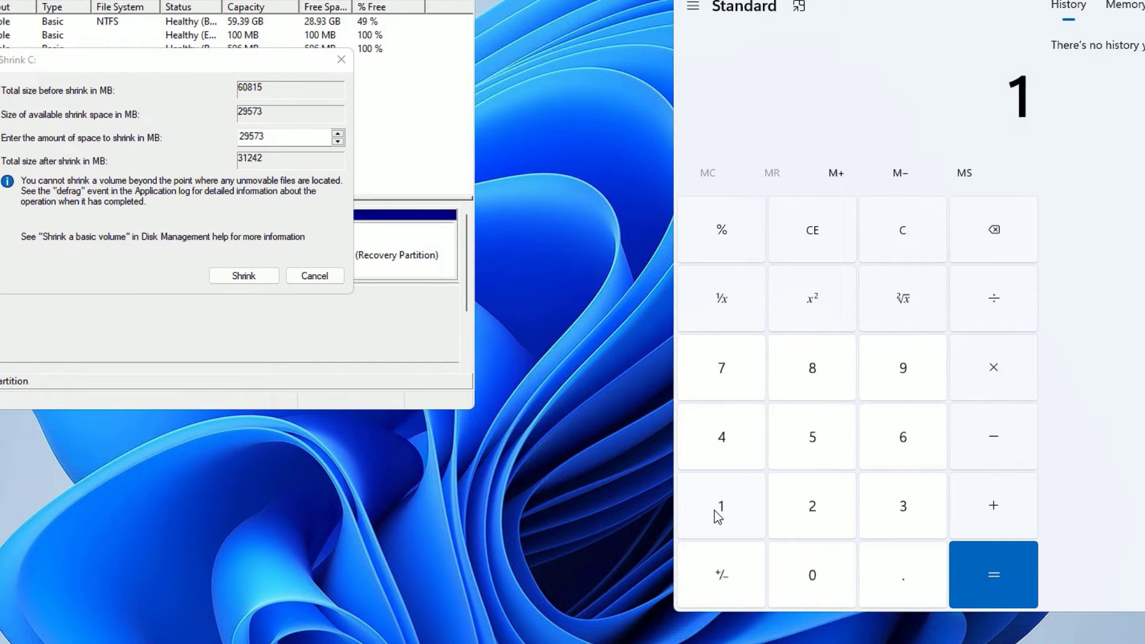
left_click(797, 573)
left_click(807, 503)
left_click(722, 445)
left_click(986, 376)
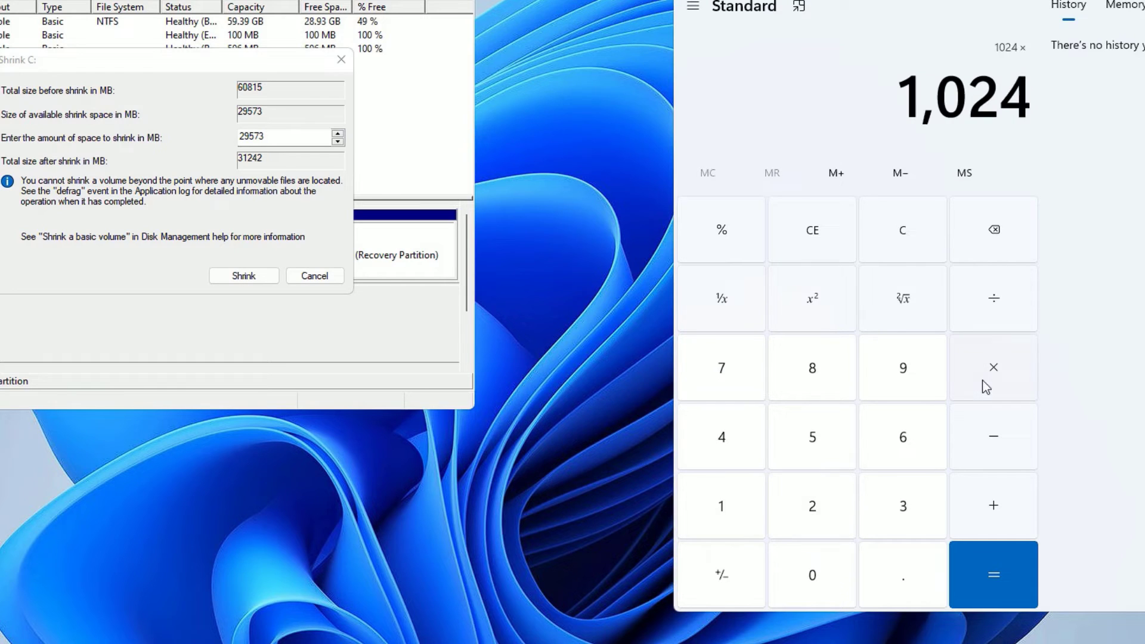
left_click(812, 439)
key("Return")
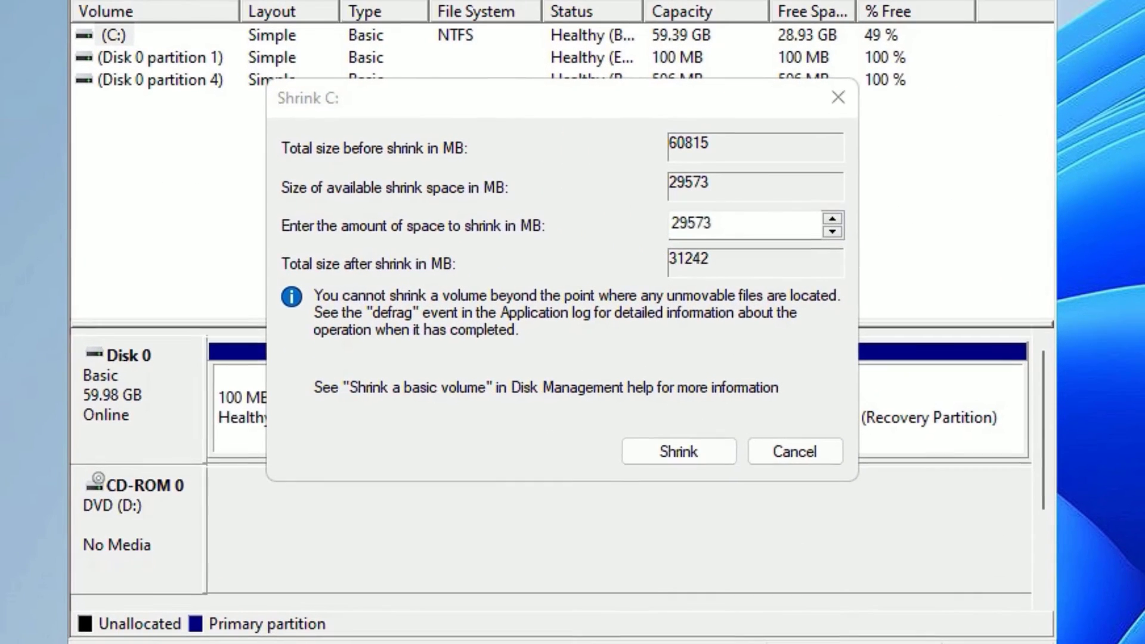
- Enter 5120 MB as the amount to shrink C: by
left_click(231, 150)
type("512")
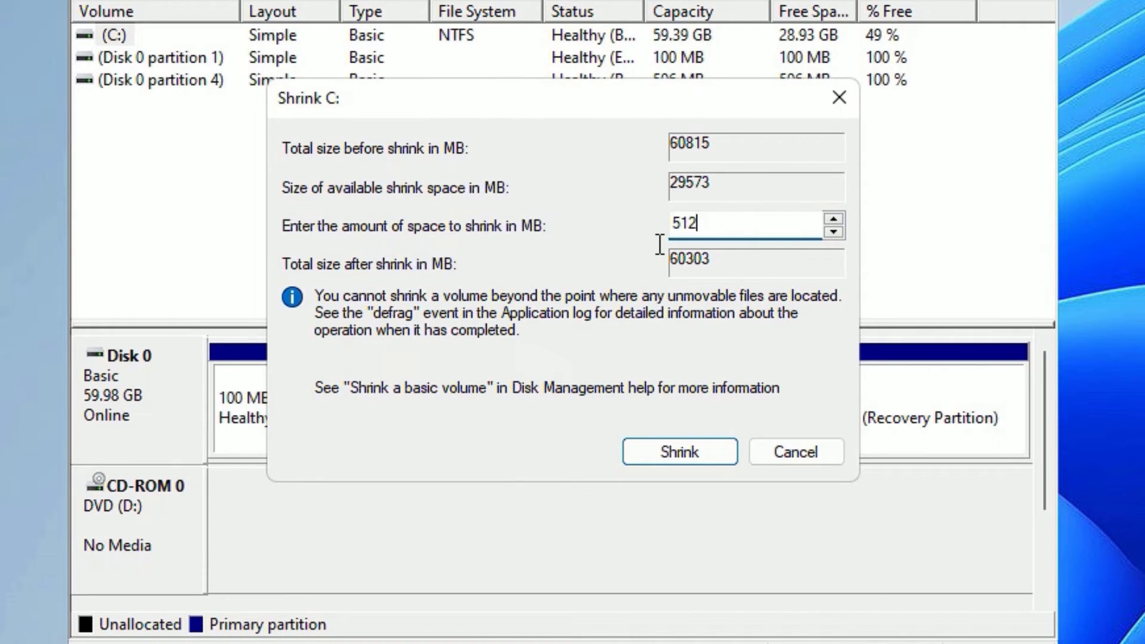
type("0")
- Apply the 5120 MB shrink and start a New Simple Volume on the 5.00 GB unallocated space
left_click(638, 453)
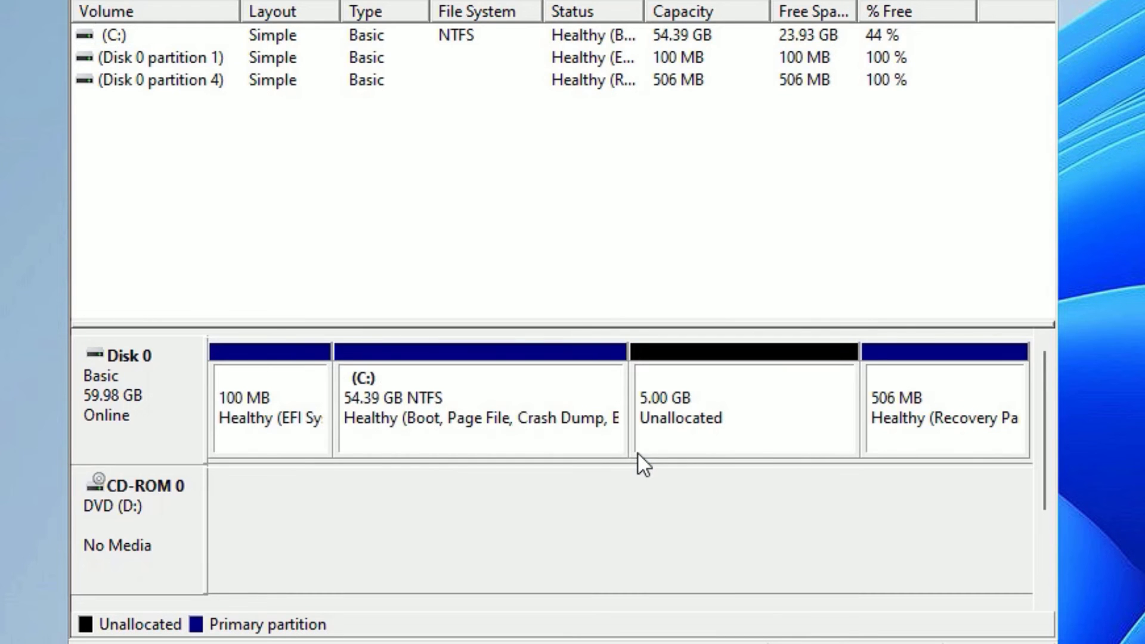
left_click(727, 393)
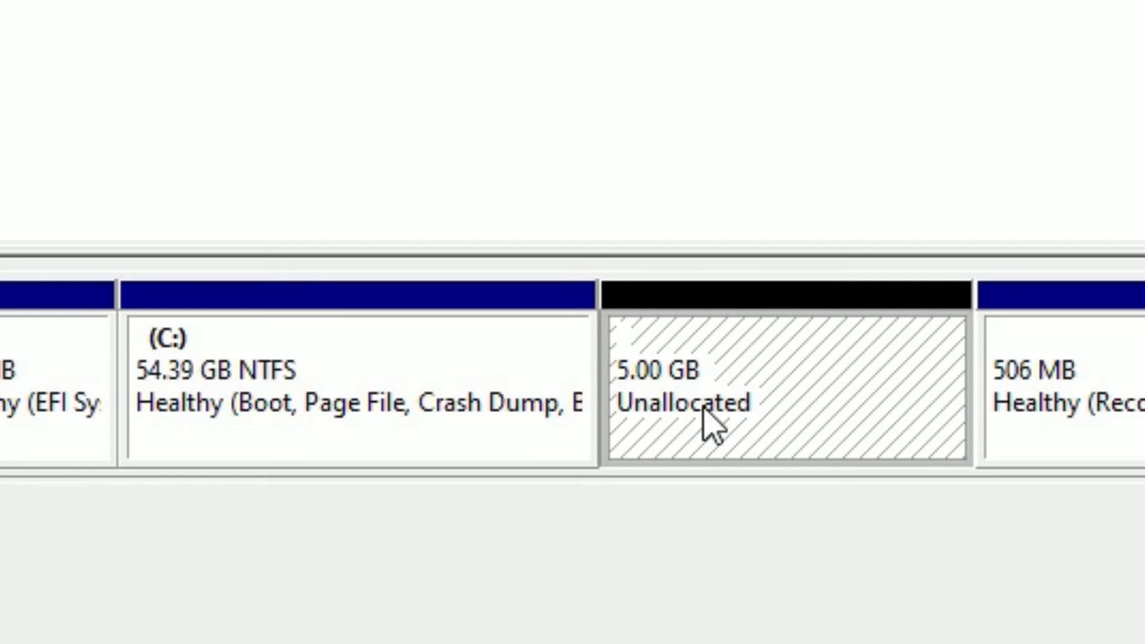
right_click(758, 384)
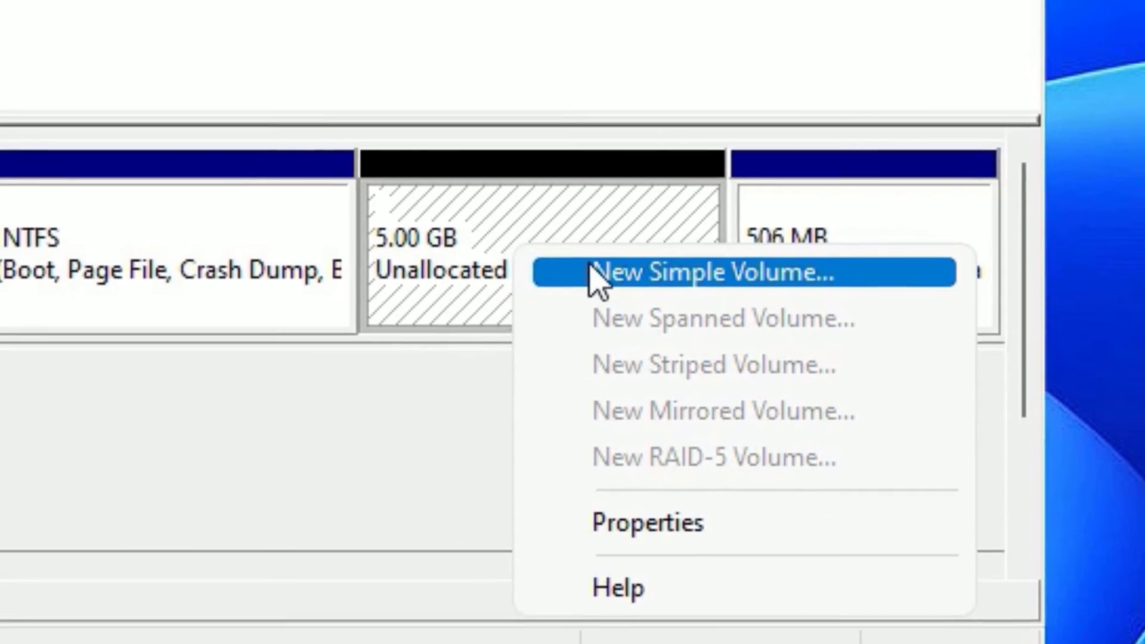
left_click(562, 263)
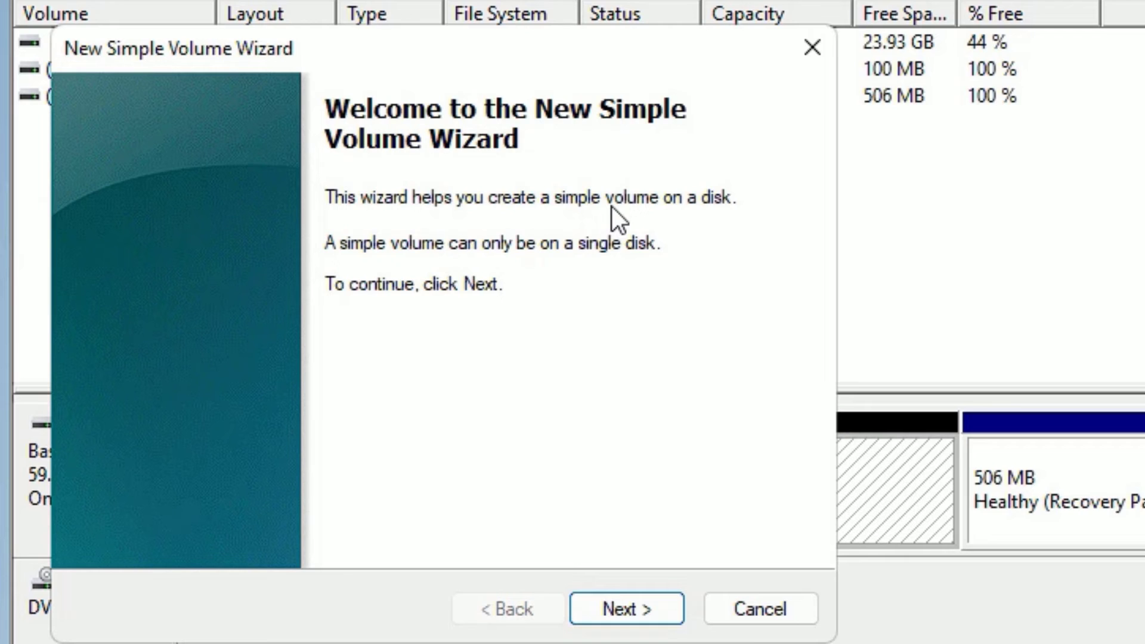
- Set the new volume to 5119 MB, drive letter E and the NTFS file system
left_click(609, 611)
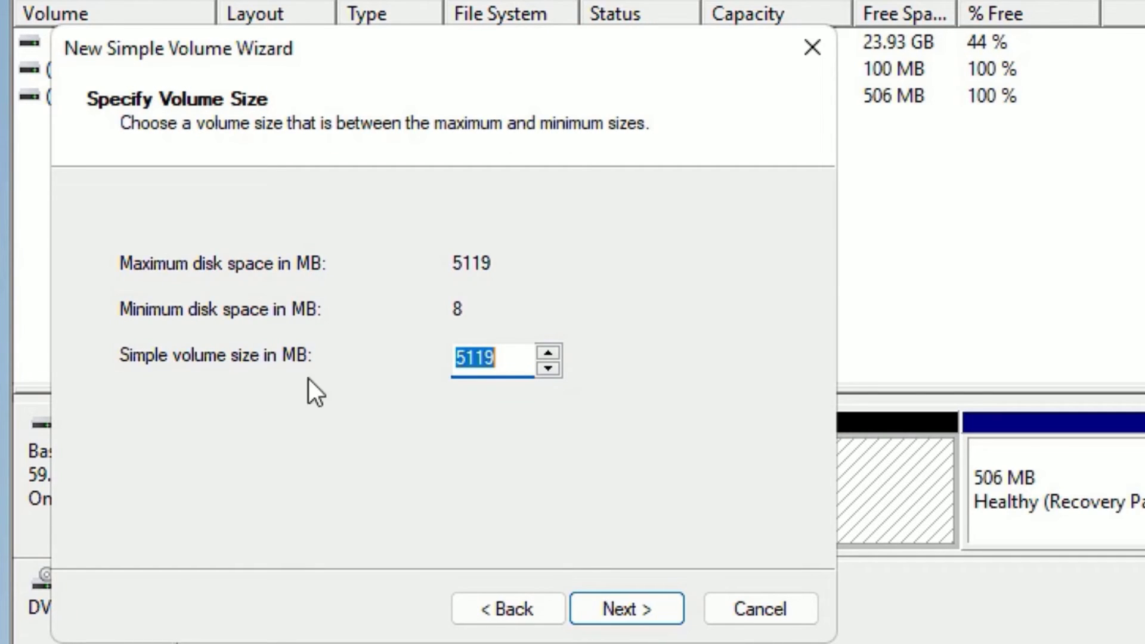
left_click(611, 606)
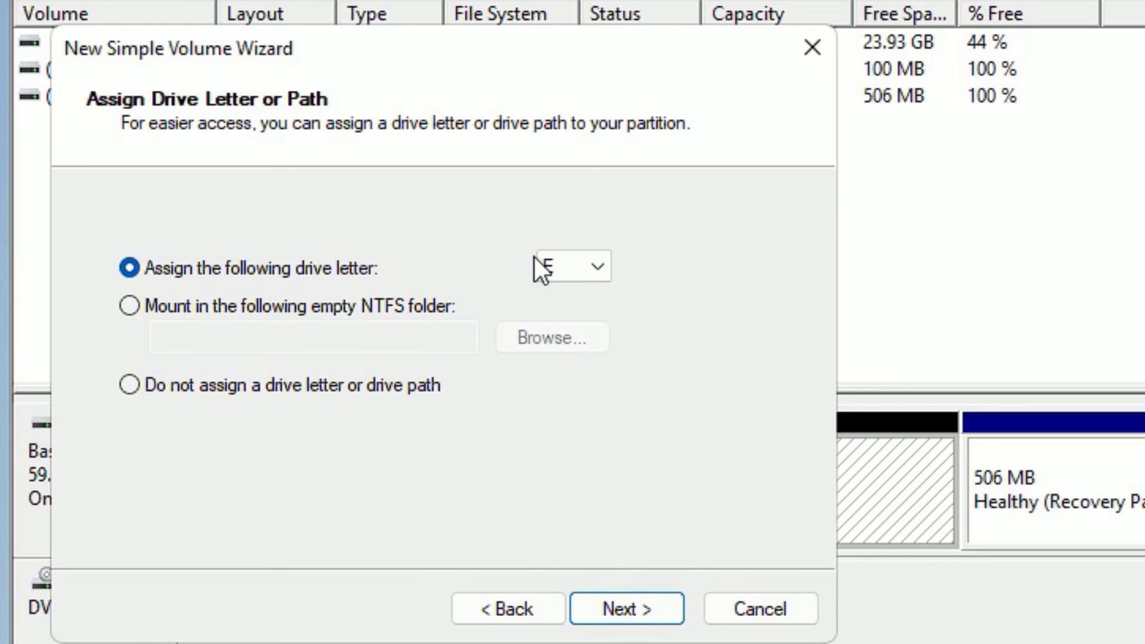
left_click(580, 268)
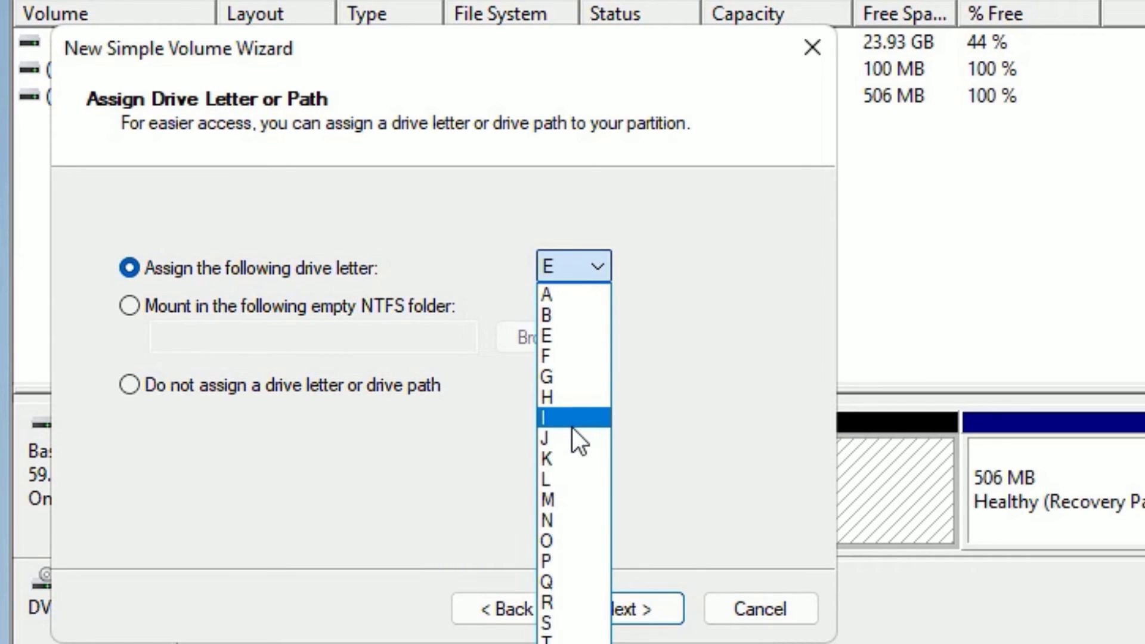
left_click(561, 329)
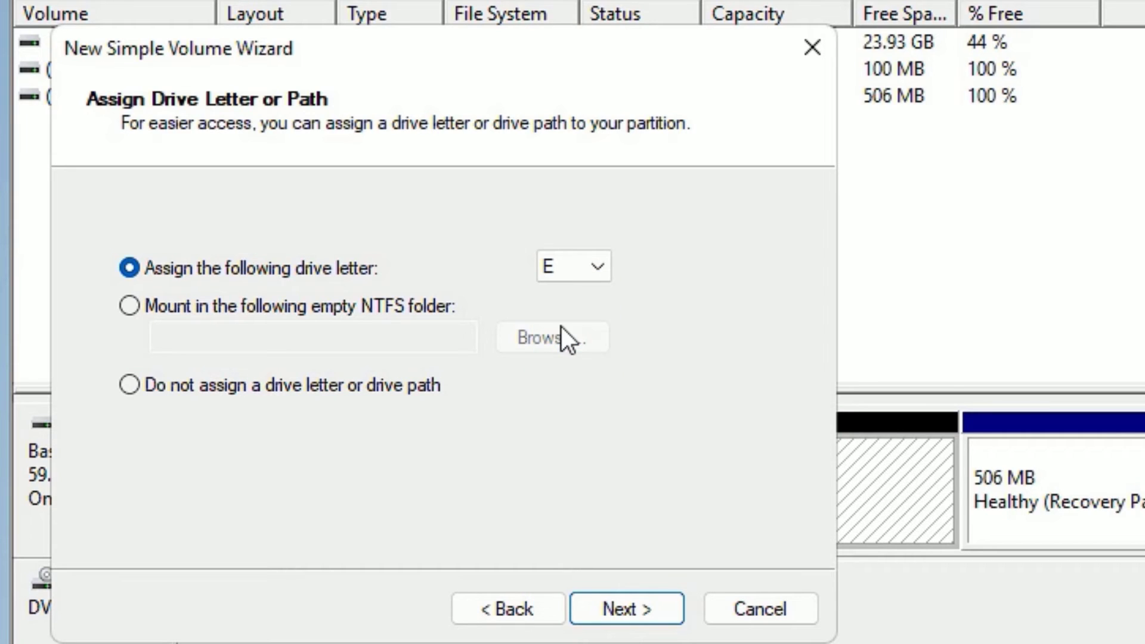
left_click(612, 602)
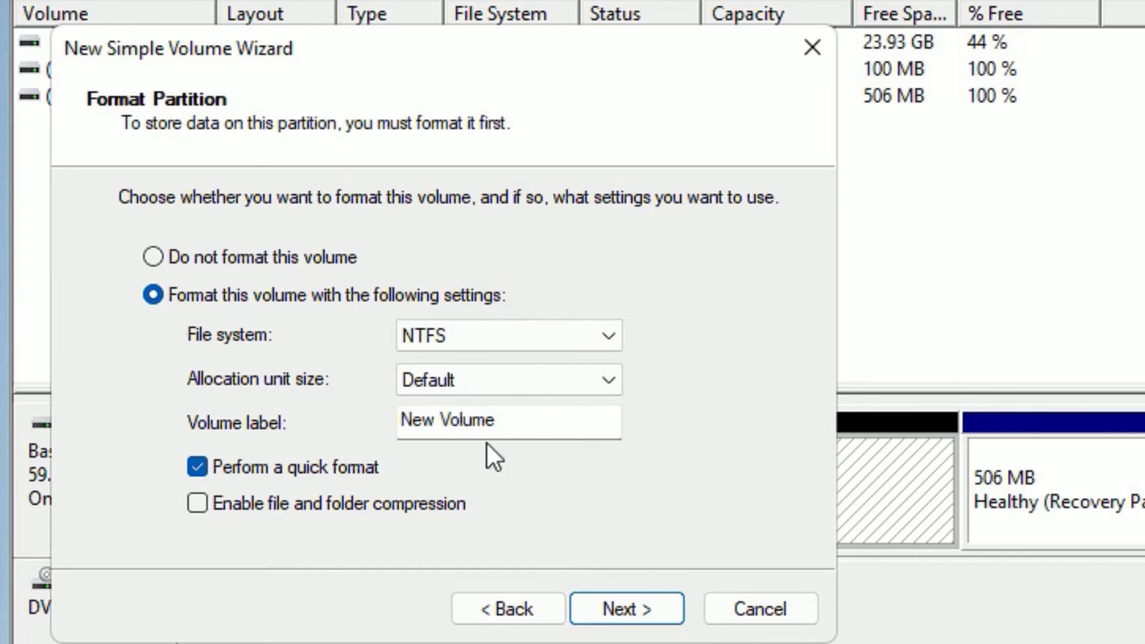
left_click(449, 345)
left_click(412, 389)
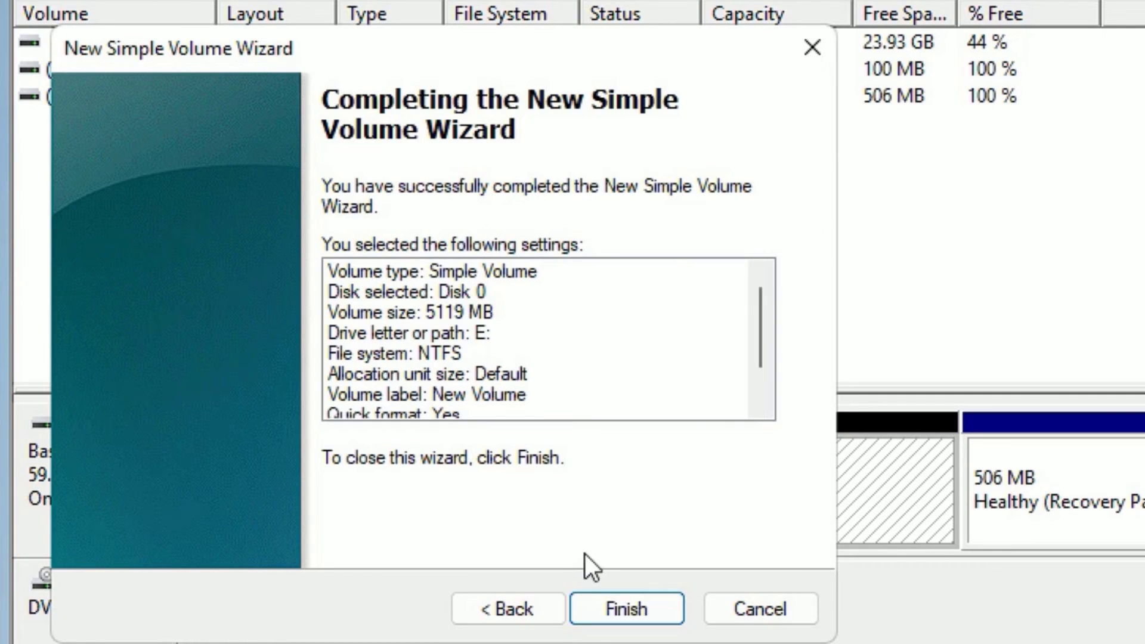
- Finish the wizard, check that New Volume (E:) is empty in File Explorer, then close it
left_click(600, 603)
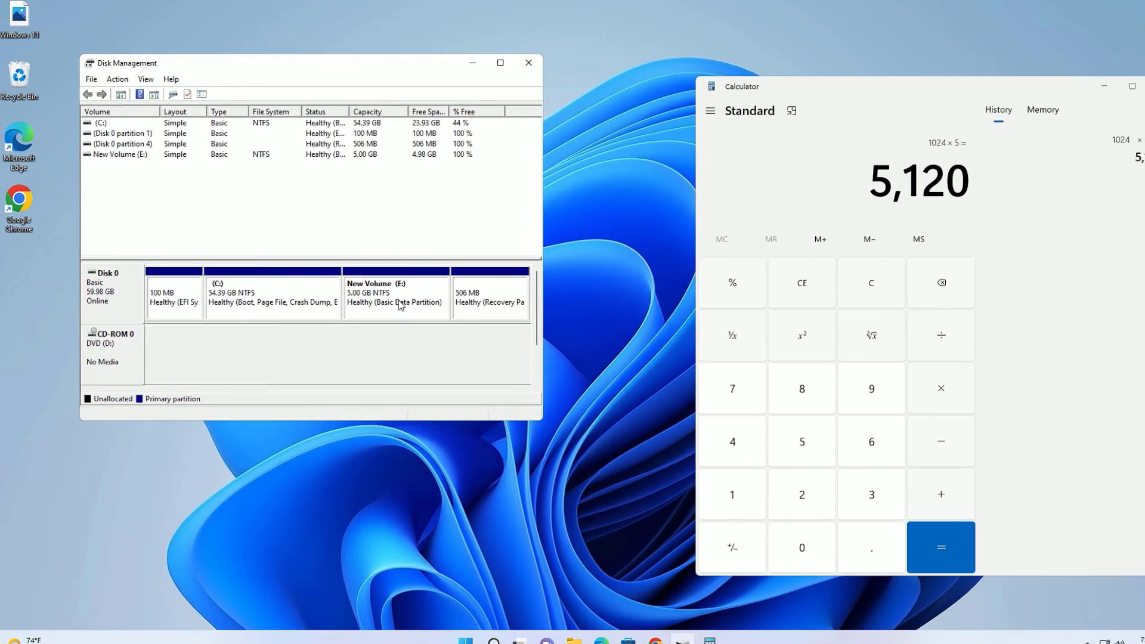
left_click(560, 637)
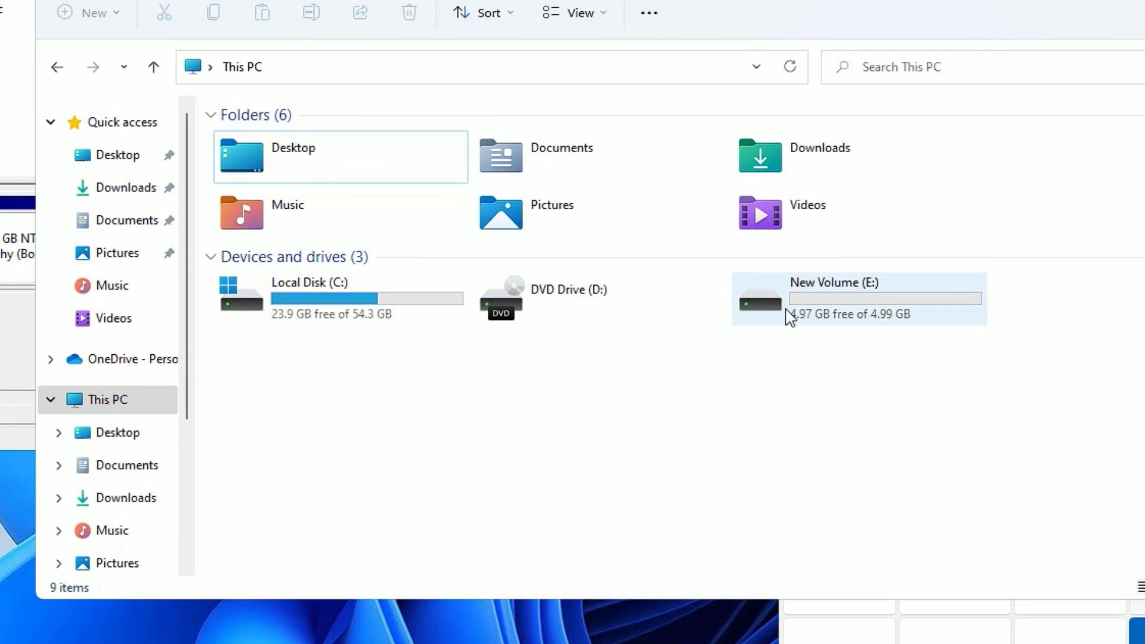
double_click(855, 320)
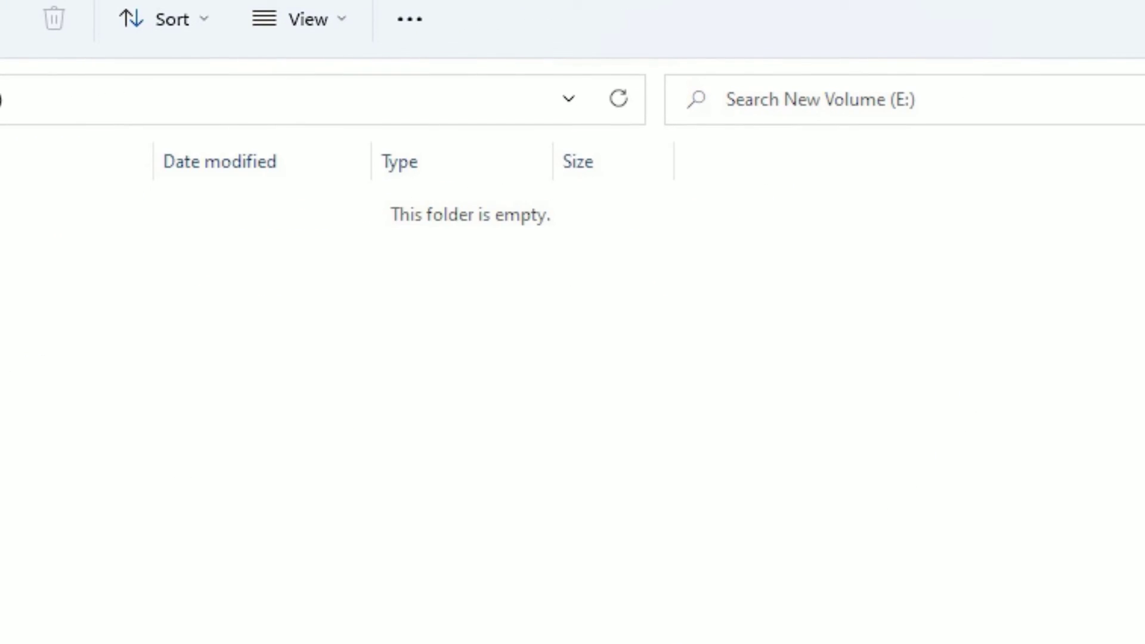
left_click(1000, 63)
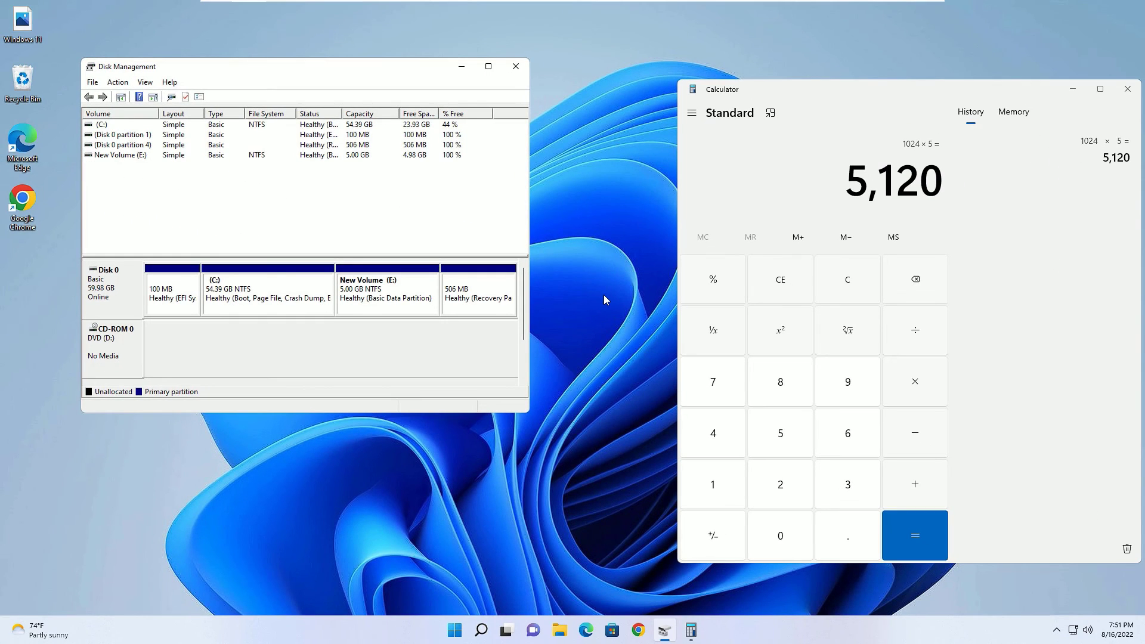